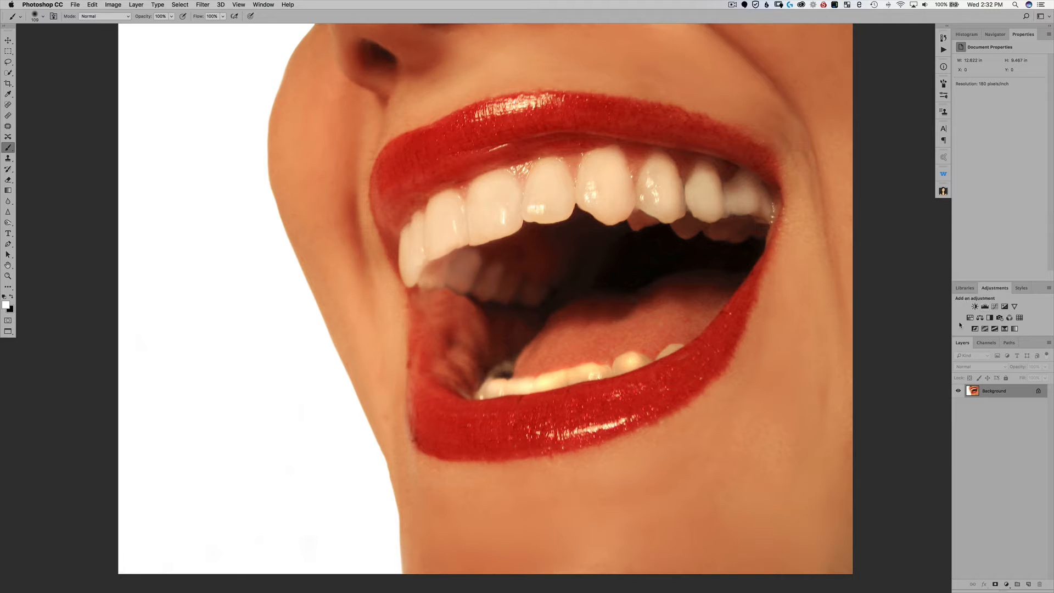
Add two Vibrance adjustment layers above the Background photo
{"action": "left_click", "coordinate": [1014, 307]}
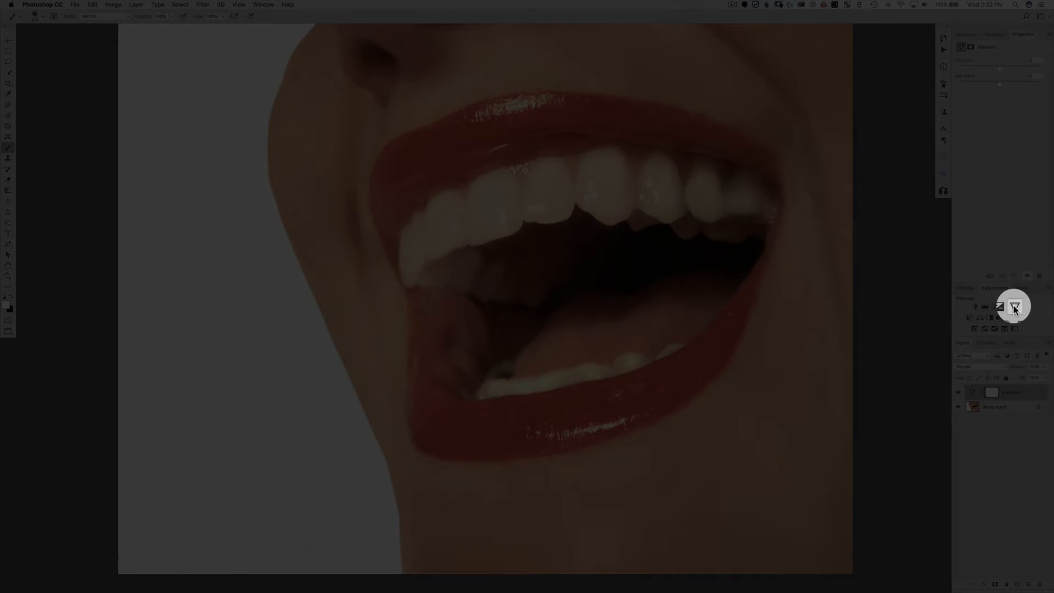
{"action": "left_click", "coordinate": [1014, 306]}
{"action": "left_click", "coordinate": [1011, 409]}
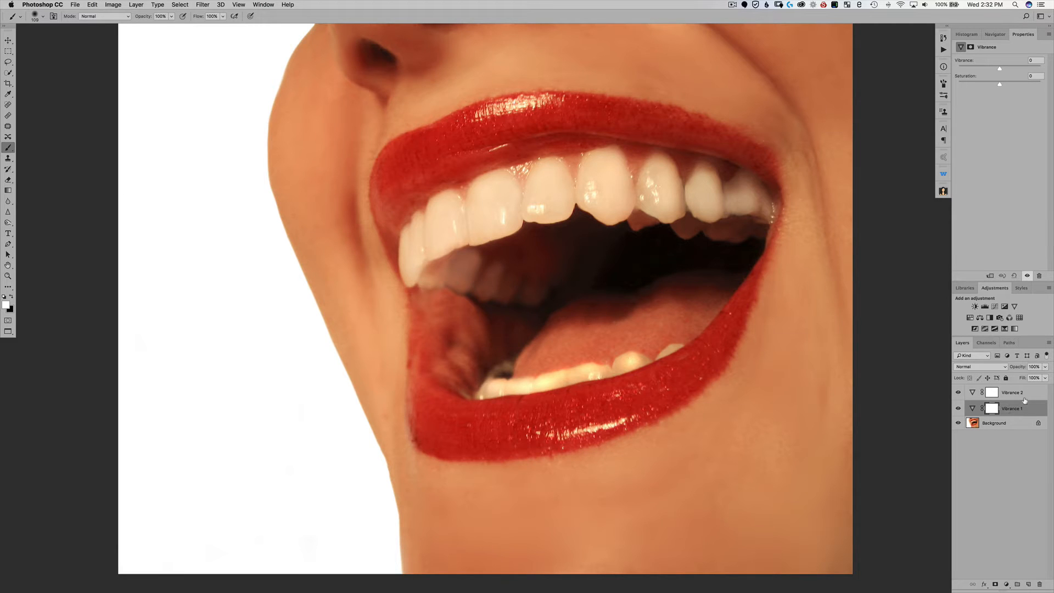
Set the upper Vibrance layer's blend mode to Screen and lower its opacity to 51%
{"action": "left_click", "coordinate": [1021, 394]}
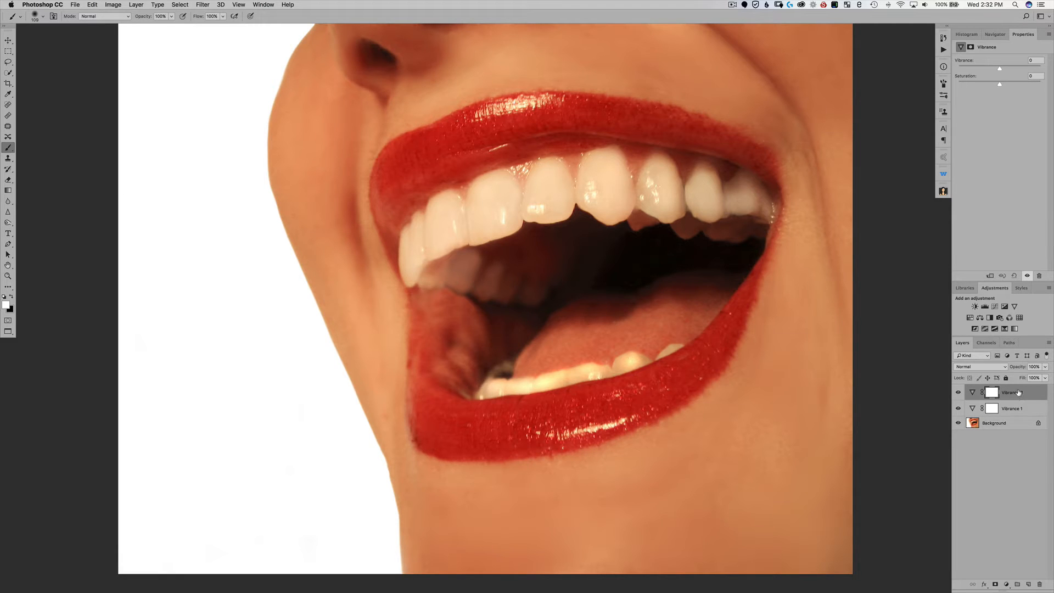
{"action": "left_click", "coordinate": [977, 367]}
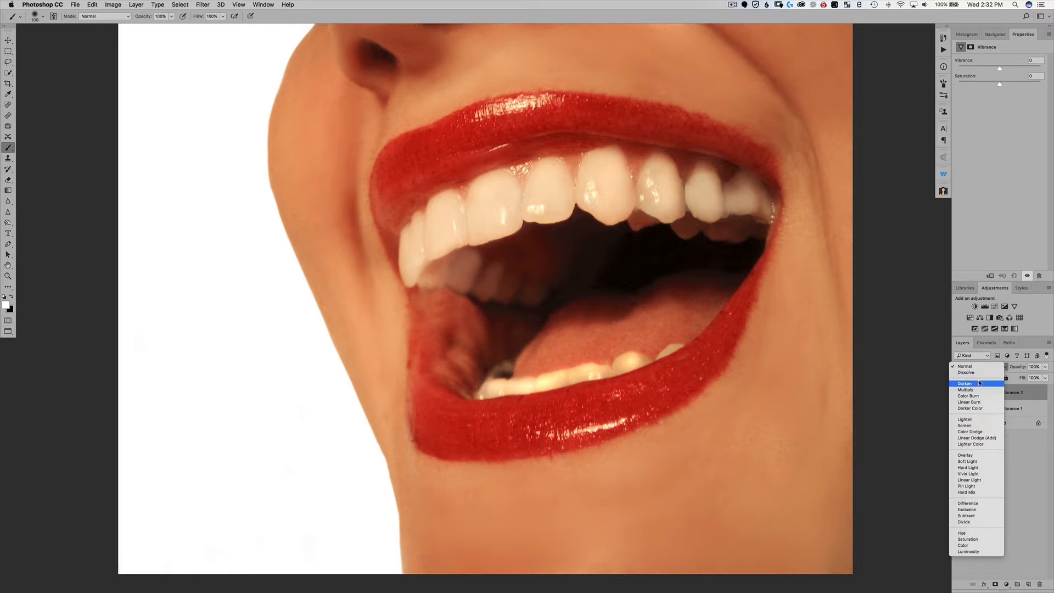
{"action": "left_click", "coordinate": [977, 425]}
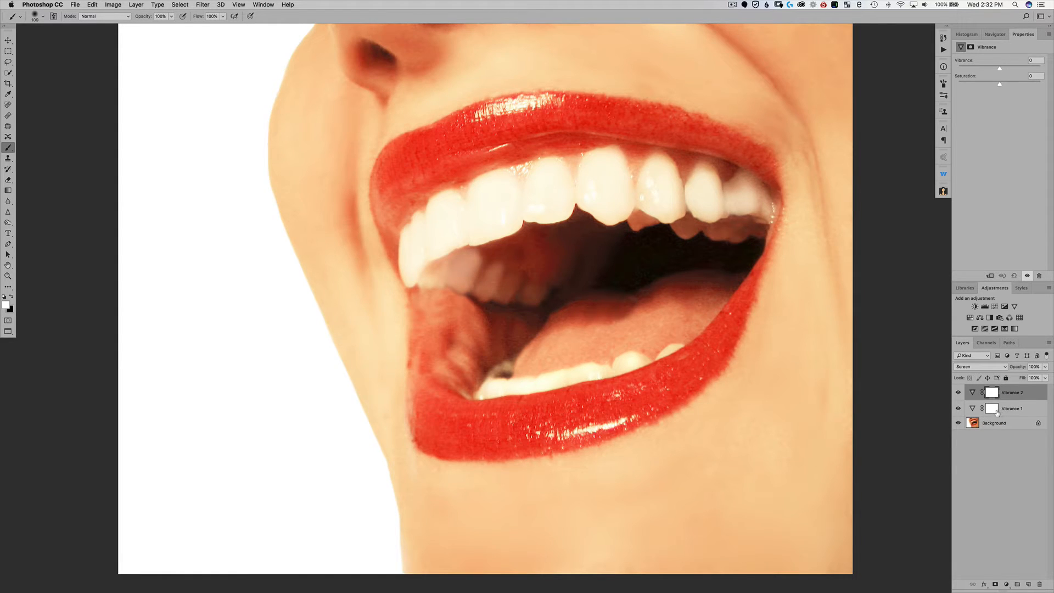
{"action": "left_click", "coordinate": [976, 369]}
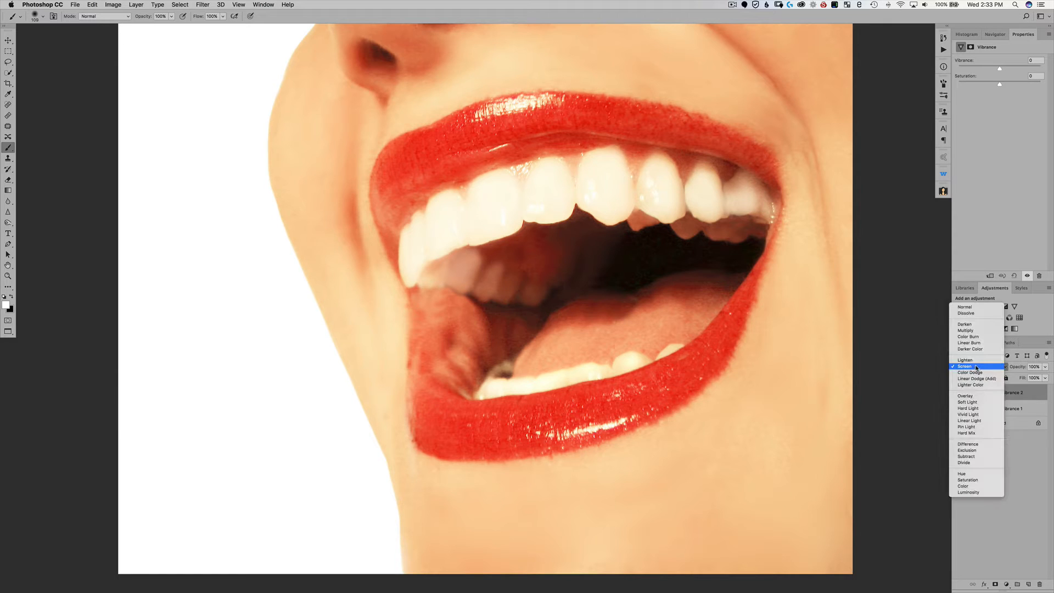
{"action": "left_click", "coordinate": [975, 367]}
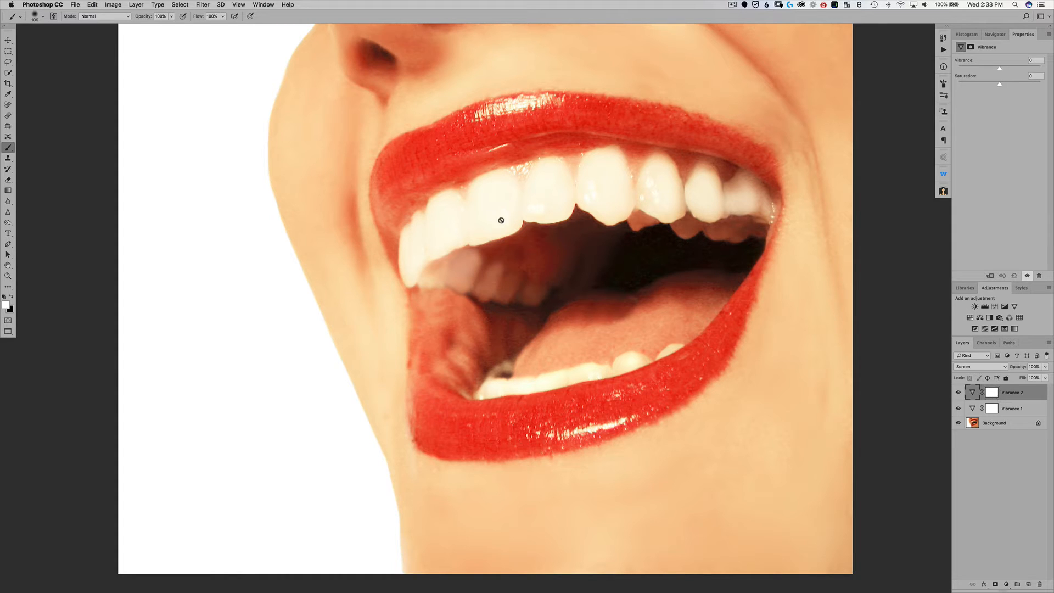
{"action": "left_click", "coordinate": [972, 393]}
{"action": "left_click_drag", "start_coordinate": [1022, 370], "coordinate": [998, 370]}
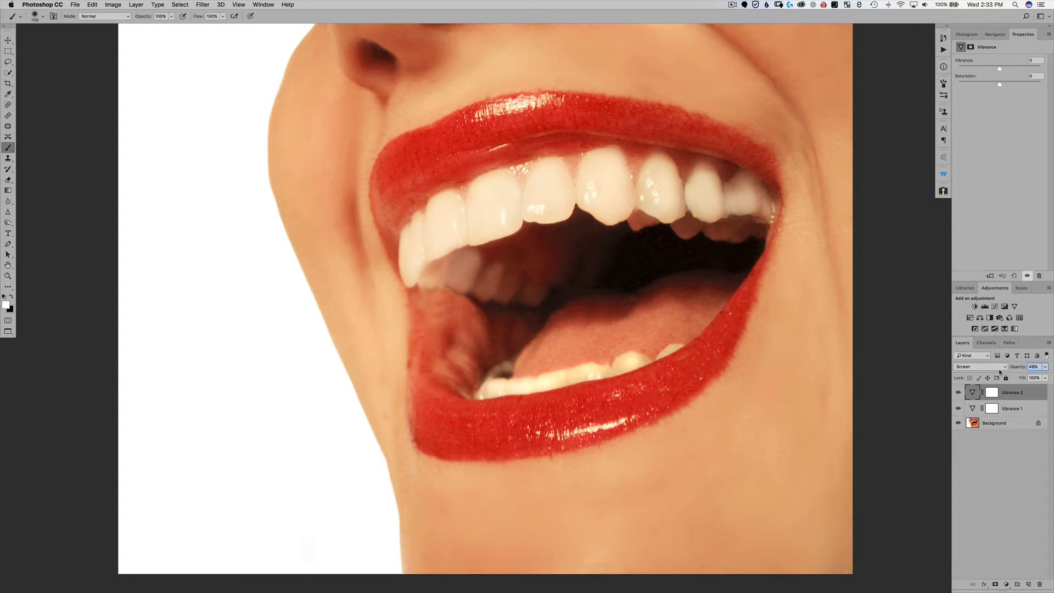
On the lower Vibrance layer, set Vibrance to -64 and Saturation to -69
{"action": "left_click", "coordinate": [1013, 410]}
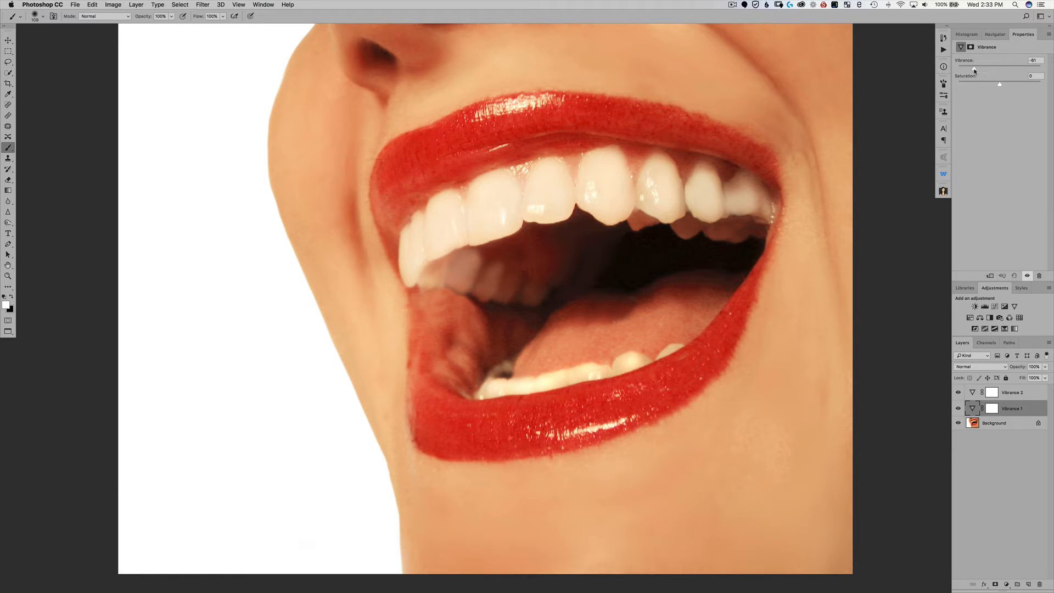
{"action": "left_click_drag", "start_coordinate": [972, 80], "coordinate": [970, 86]}
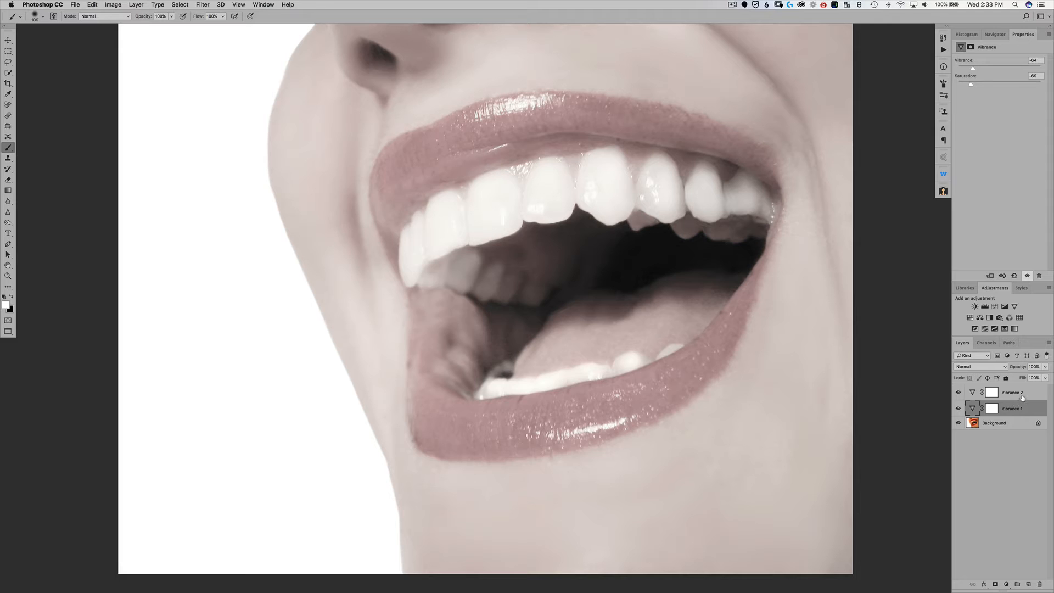
Group the two Vibrance layers and add a black layer mask that hides the group's effect
{"action": "left_click", "coordinate": [1020, 393], "text": "shift"}
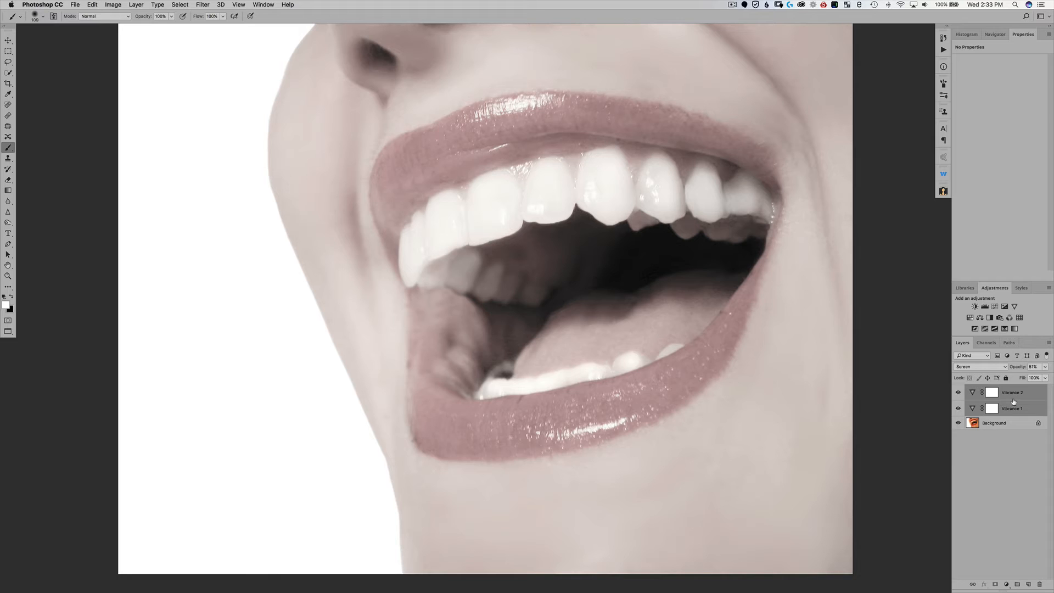
{"action": "key", "text": "super+g"}
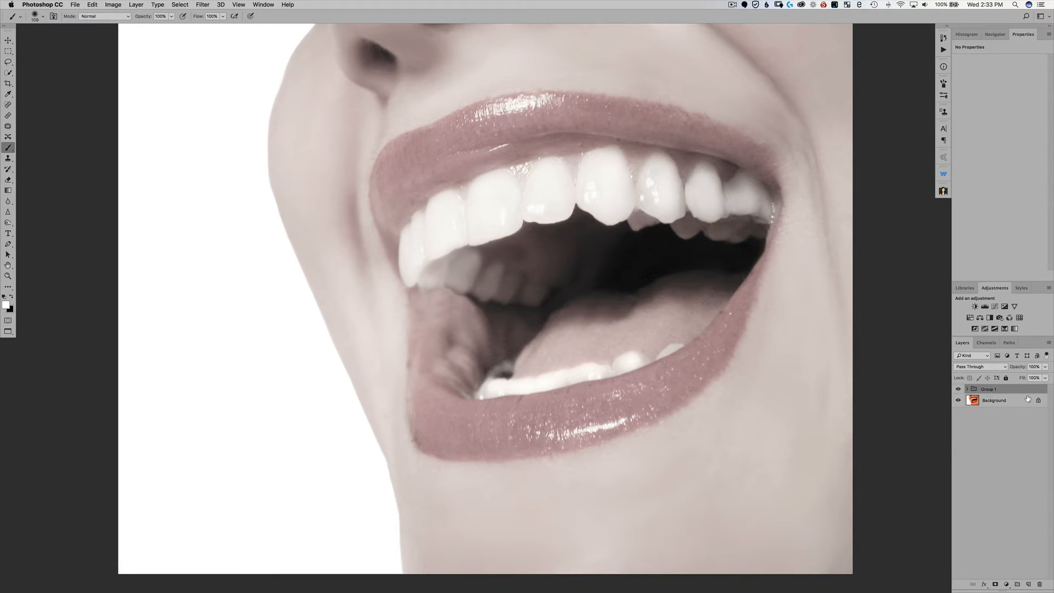
{"action": "left_click", "coordinate": [967, 389]}
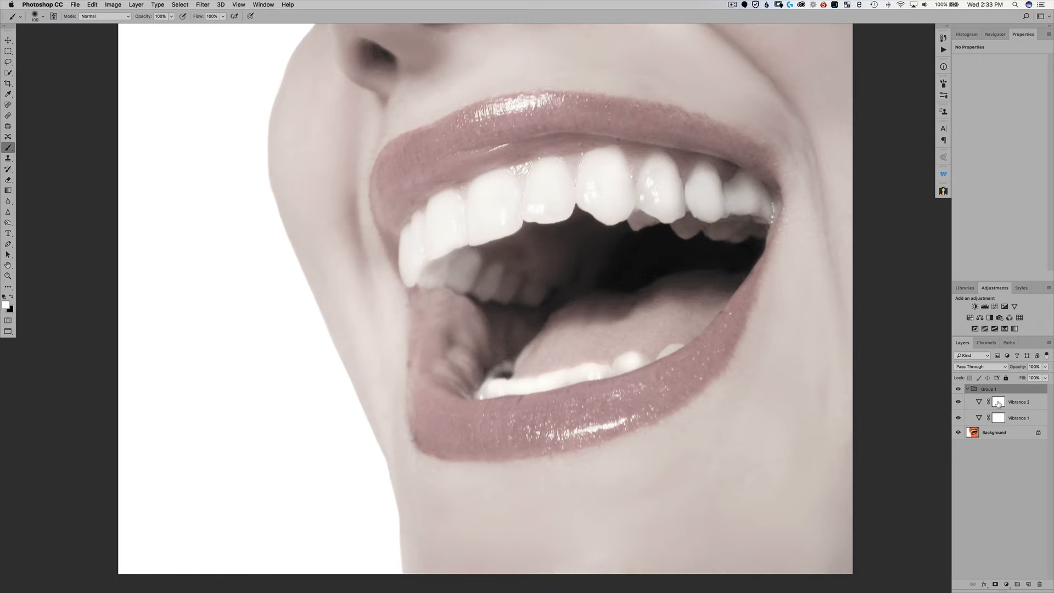
{"action": "left_click", "coordinate": [968, 389]}
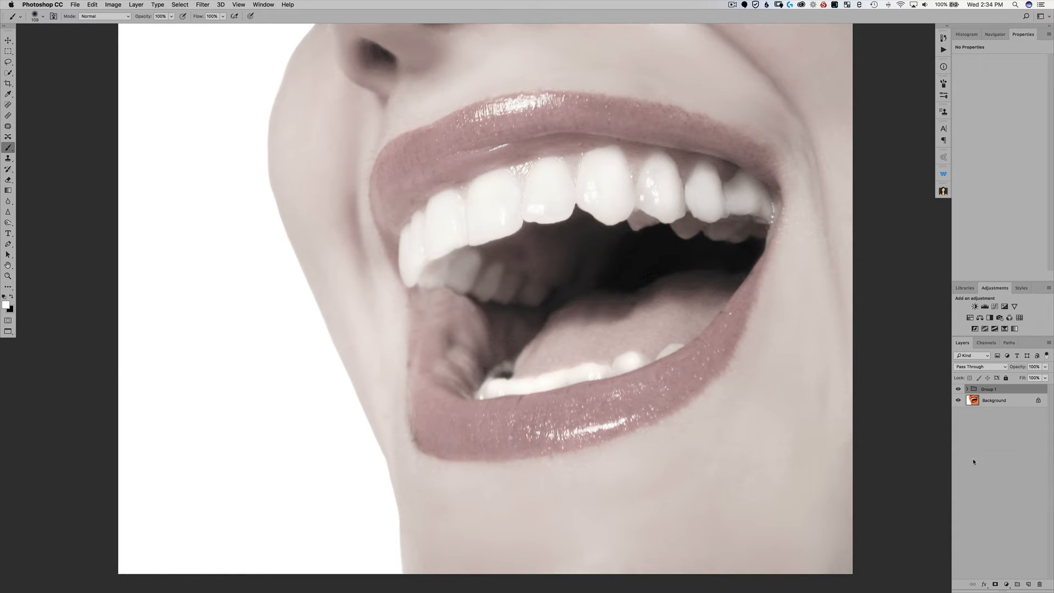
{"action": "left_click", "coordinate": [995, 585], "text": "alt"}
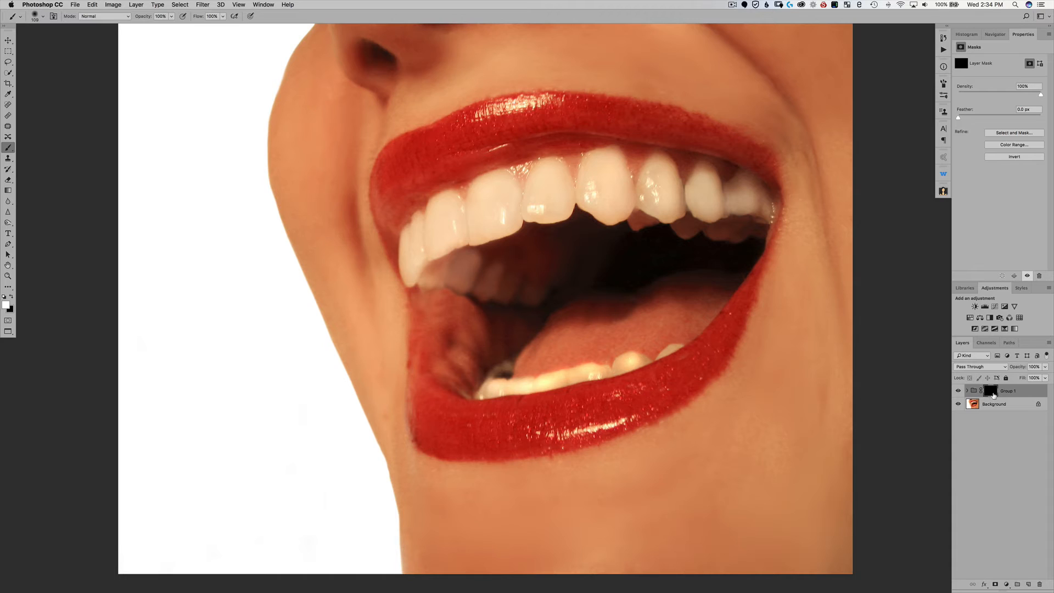
Paint white on the group mask over the upper teeth with the Brush tool
{"action": "key", "text": "b"}
{"action": "mouse_move", "coordinate": [494, 191]}
{"action": "left_mouse_down"}
{"action": "mouse_move", "coordinate": [476, 219]}
{"action": "mouse_move", "coordinate": [506, 198]}
{"action": "mouse_move", "coordinate": [486, 186]}
{"action": "mouse_move", "coordinate": [481, 227]}
{"action": "mouse_move", "coordinate": [512, 219]}
{"action": "mouse_move", "coordinate": [505, 185]}
{"action": "mouse_move", "coordinate": [483, 194]}
{"action": "mouse_move", "coordinate": [489, 229]}
{"action": "mouse_move", "coordinate": [440, 243]}
{"action": "mouse_move", "coordinate": [449, 238]}
{"action": "mouse_move", "coordinate": [448, 205]}
{"action": "mouse_move", "coordinate": [448, 231]}
{"action": "mouse_move", "coordinate": [438, 224]}
{"action": "mouse_move", "coordinate": [414, 255]}
{"action": "mouse_move", "coordinate": [413, 236]}
{"action": "mouse_move", "coordinate": [414, 270]}
{"action": "mouse_move", "coordinate": [525, 292]}
{"action": "mouse_move", "coordinate": [514, 206]}
{"action": "mouse_move", "coordinate": [554, 204]}
{"action": "mouse_move", "coordinate": [600, 166]}
{"action": "mouse_move", "coordinate": [594, 202]}
{"action": "mouse_move", "coordinate": [647, 173]}
{"action": "mouse_move", "coordinate": [657, 208]}
{"action": "mouse_move", "coordinate": [697, 185]}
{"action": "mouse_move", "coordinate": [747, 193]}
{"action": "mouse_move", "coordinate": [720, 224]}
{"action": "mouse_move", "coordinate": [661, 190]}
{"action": "mouse_move", "coordinate": [626, 190]}
{"action": "left_mouse_up"}
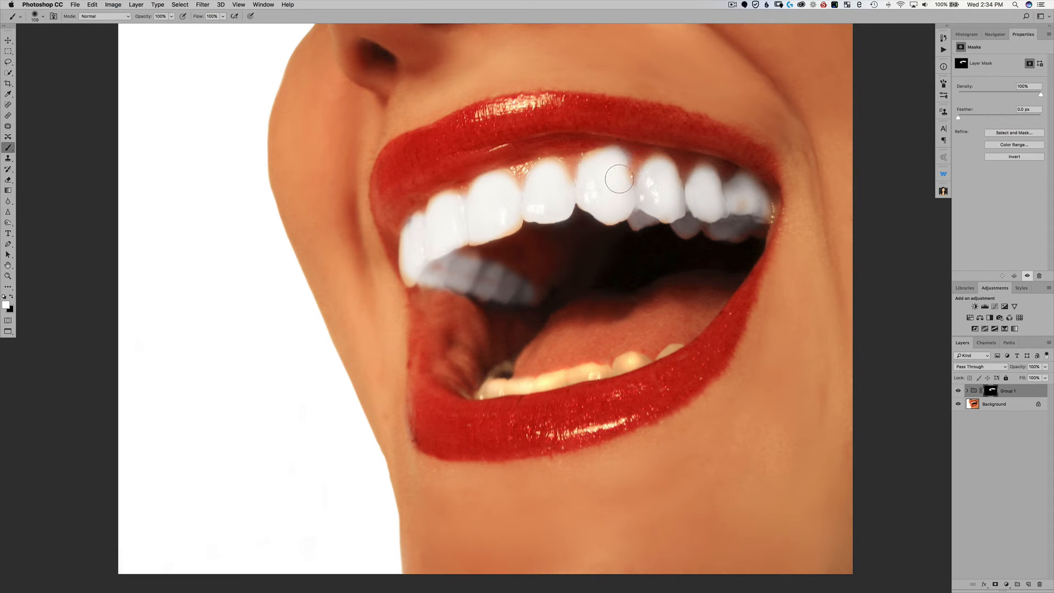
{"action": "key", "text": "x"}
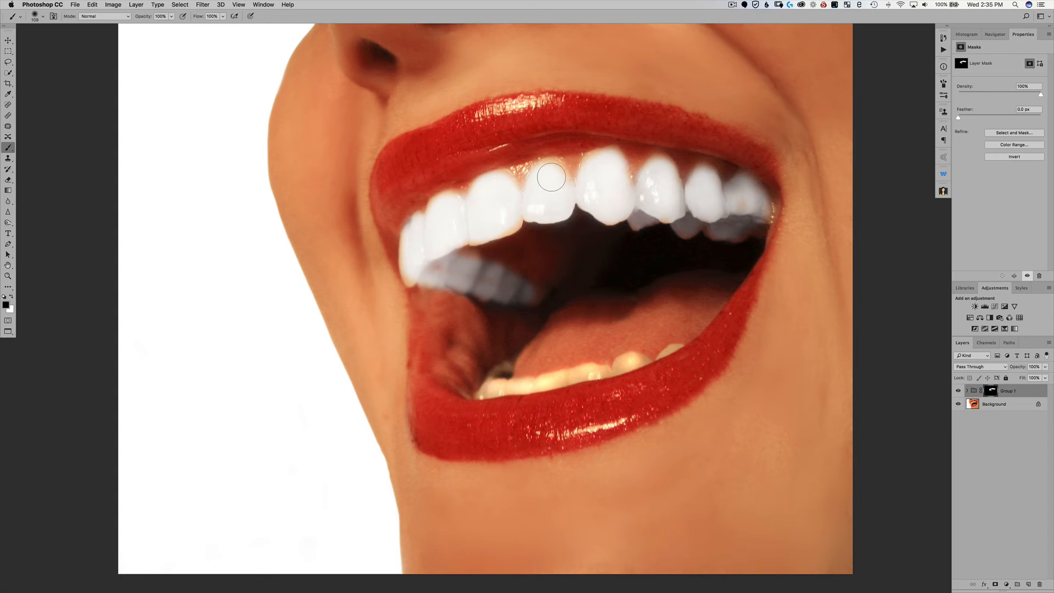
{"action": "key", "text": "x"}
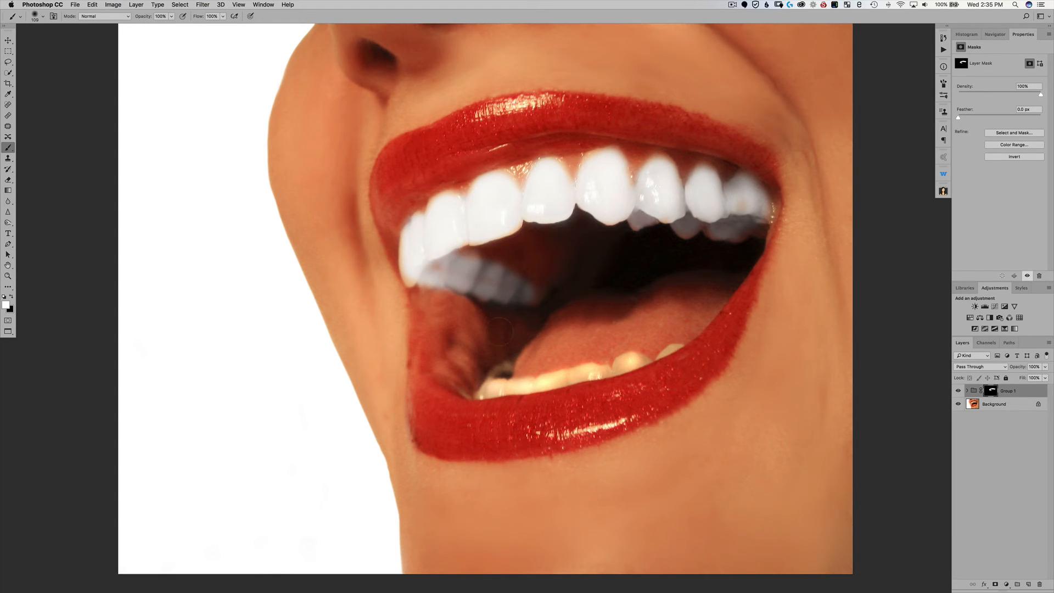
Paint white on the group mask over the lower teeth and the edges of the leftmost upper teeth
{"action": "mouse_move", "coordinate": [508, 387]}
{"action": "left_mouse_down"}
{"action": "mouse_move", "coordinate": [490, 389]}
{"action": "mouse_move", "coordinate": [677, 347]}
{"action": "left_mouse_up"}
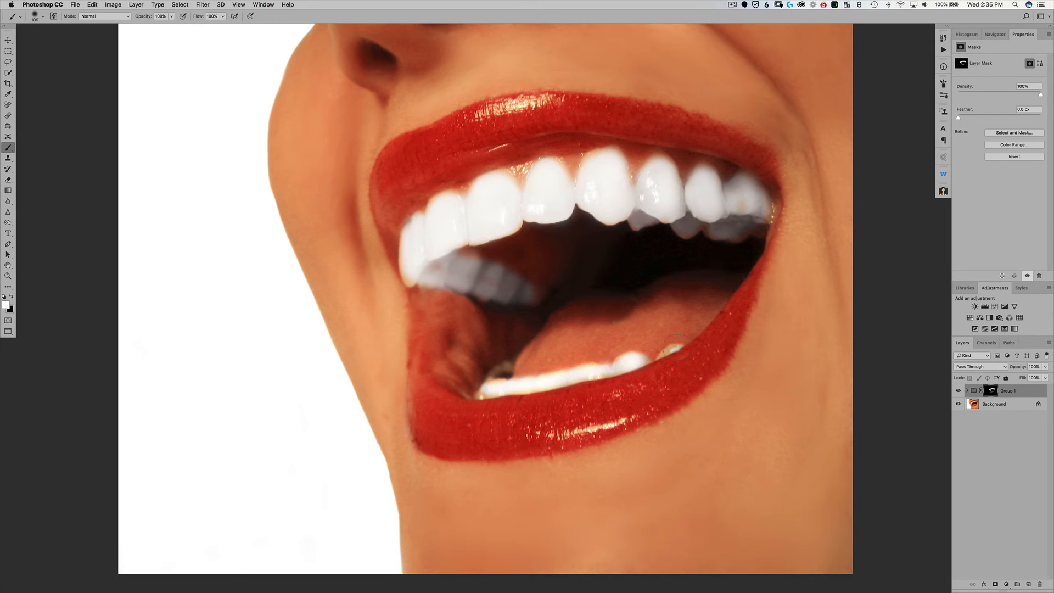
{"action": "key", "text": "x"}
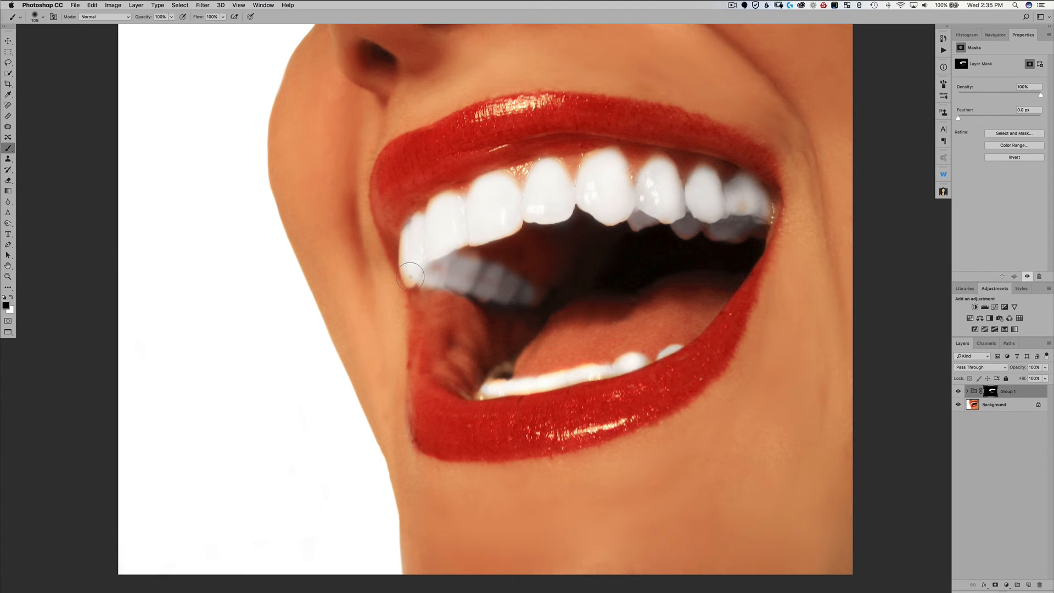
{"action": "key", "text": "x"}
{"action": "mouse_move", "coordinate": [407, 278]}
{"action": "left_mouse_down"}
{"action": "mouse_move", "coordinate": [417, 234]}
{"action": "mouse_move", "coordinate": [436, 225]}
{"action": "left_mouse_up"}
Reduce the group's opacity to soften the whitening, and toggle its visibility to compare before and after
{"action": "left_click", "coordinate": [1017, 391]}
{"action": "left_click_drag", "start_coordinate": [1022, 369], "coordinate": [1008, 372]}
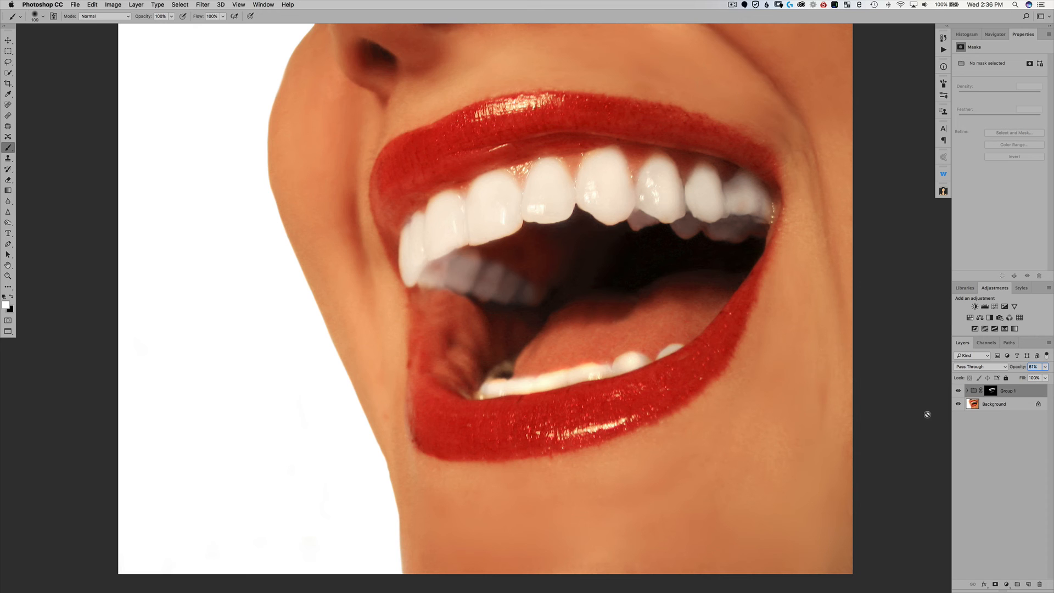
{"action": "left_click", "coordinate": [960, 390]}
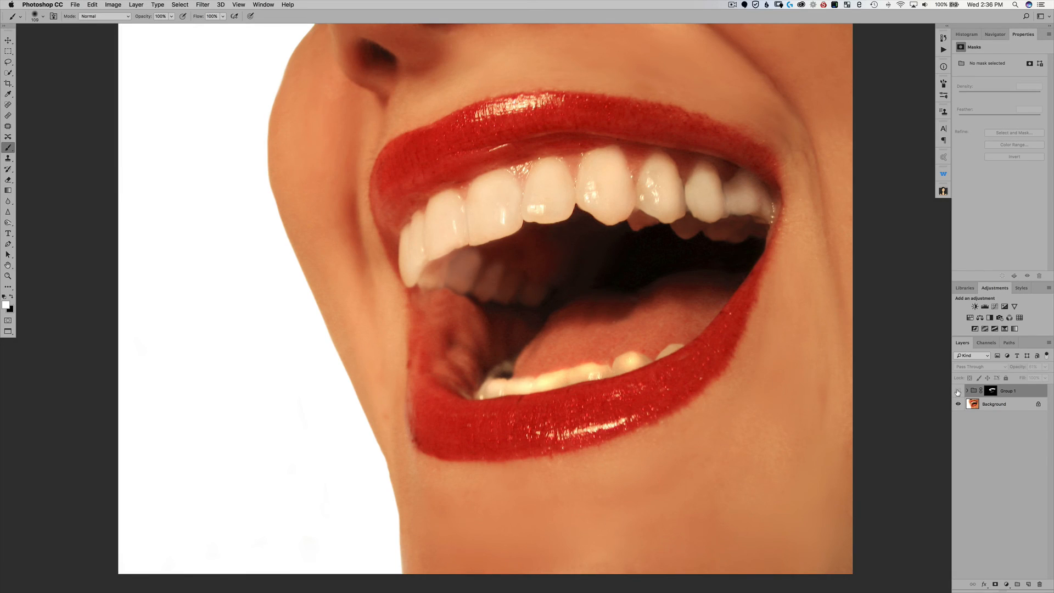
{"action": "left_click", "coordinate": [958, 391]}
{"action": "left_click", "coordinate": [958, 391]}
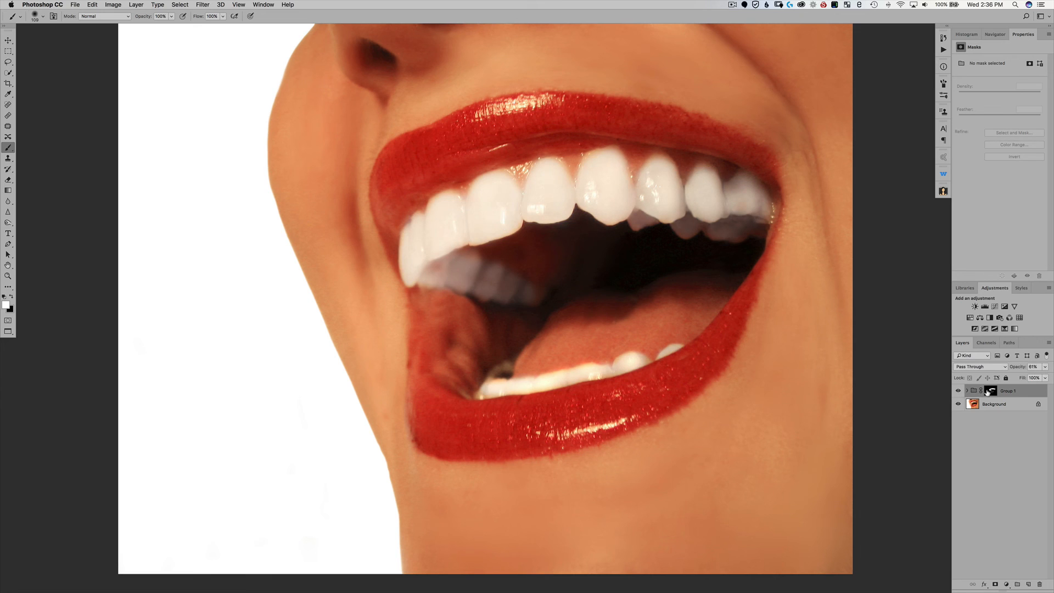
Touch up the group mask by painting over the rear upper teeth at the right of the mouth
{"action": "left_click", "coordinate": [988, 392]}
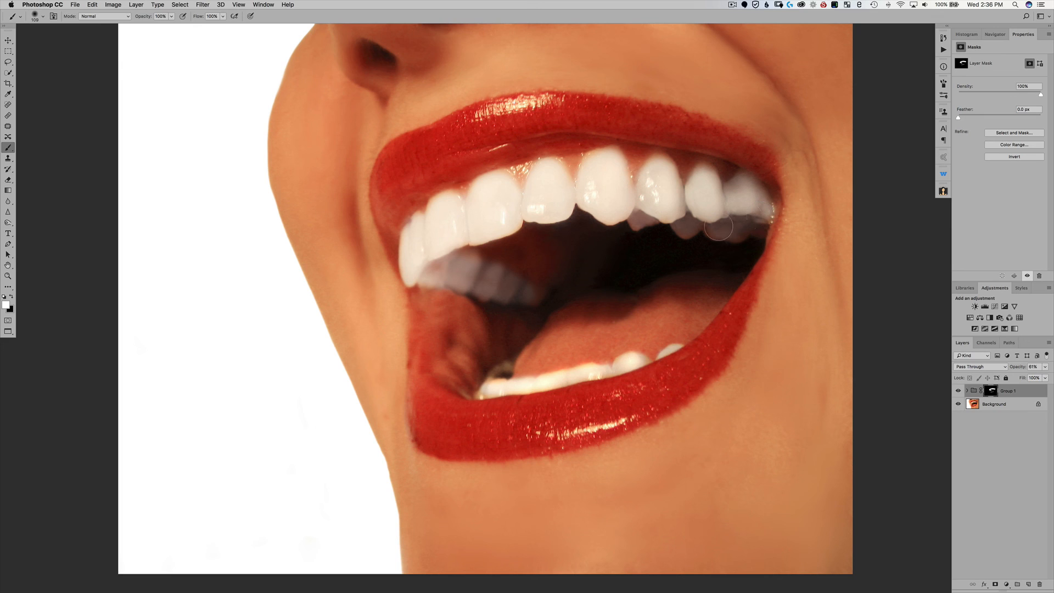
{"action": "mouse_move", "coordinate": [716, 232]}
{"action": "left_mouse_down"}
{"action": "mouse_move", "coordinate": [740, 235]}
{"action": "mouse_move", "coordinate": [720, 232]}
{"action": "left_mouse_up"}
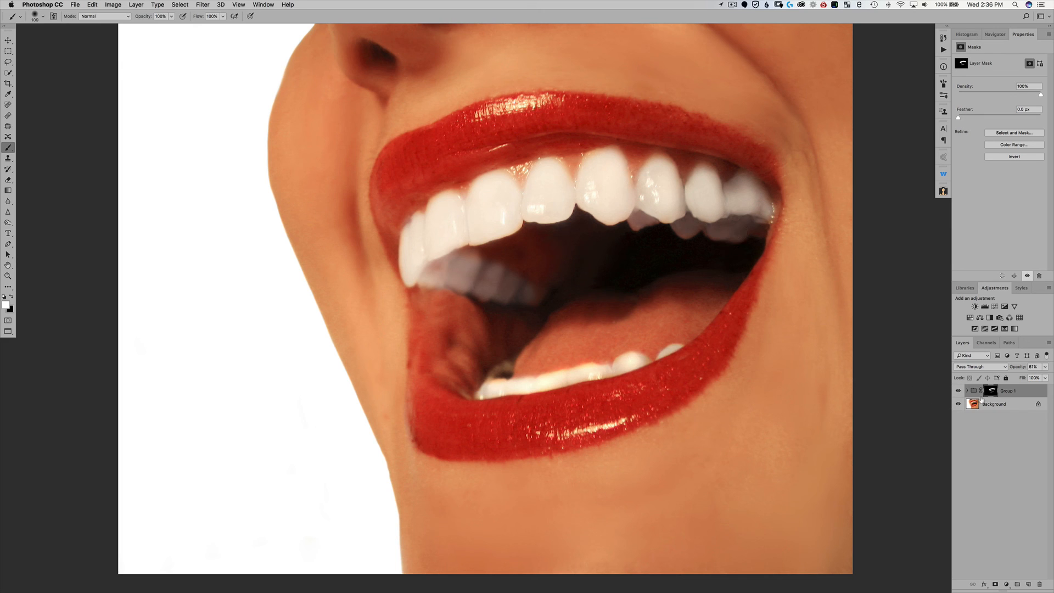